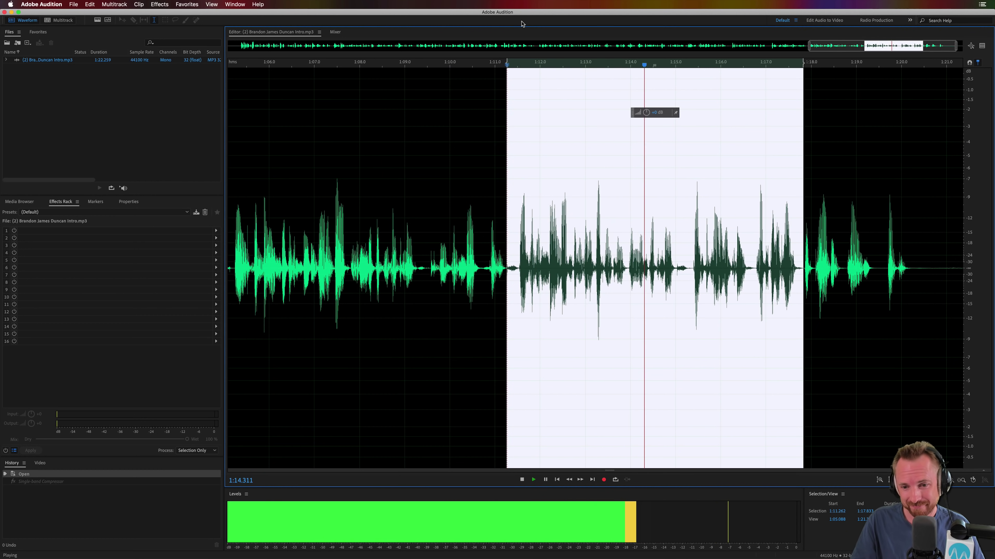
- Open DeReverb on the selected speech and compare the preview with the effect bypassed and enabled
{"action": "key", "text": "space"}
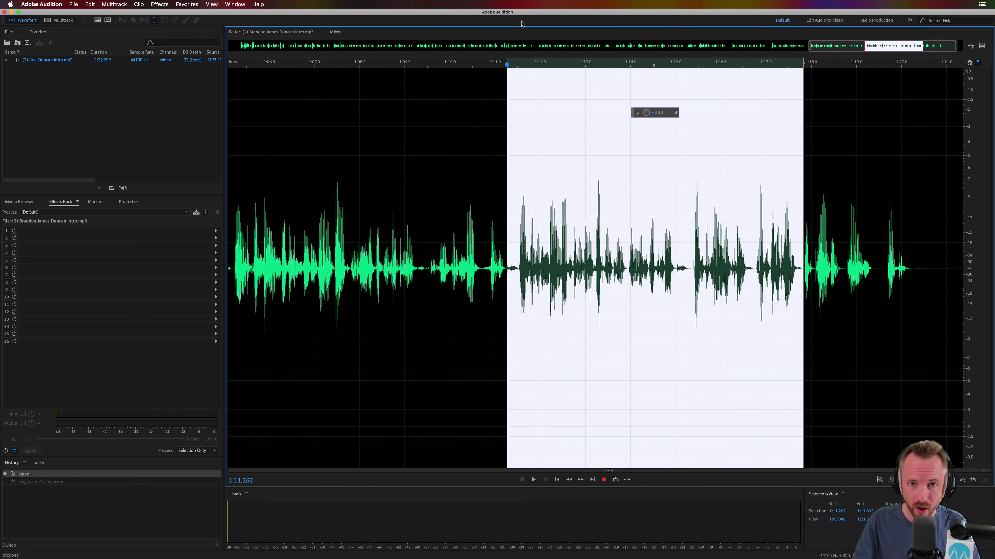
{"action": "left_click", "coordinate": [159, 5]}
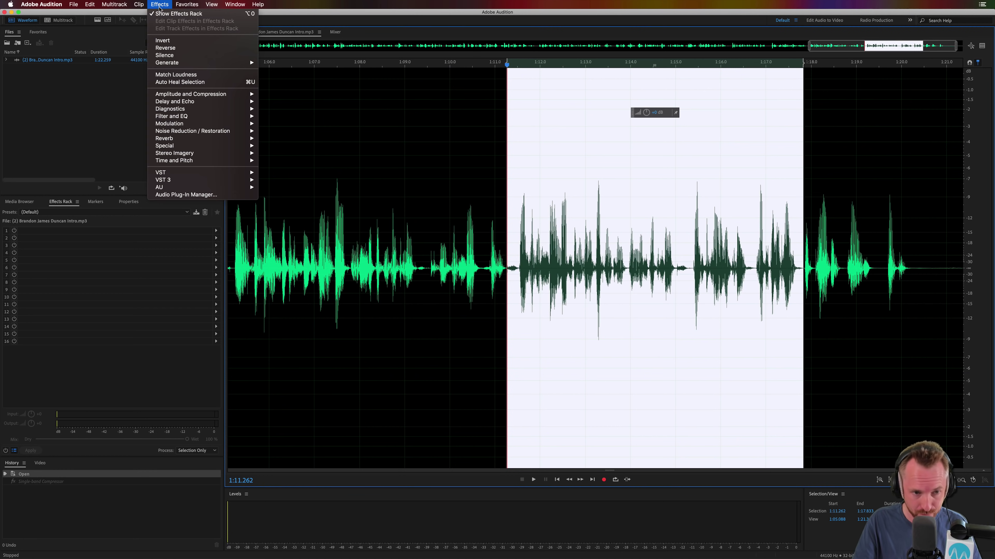
{"action": "mouse_move", "coordinate": [183, 131]}
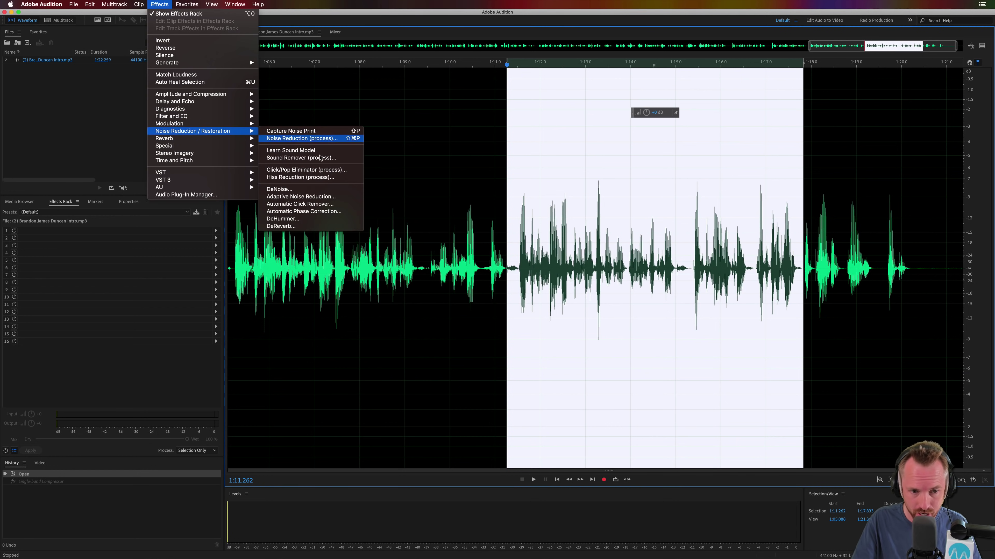
{"action": "key", "text": "Return"}
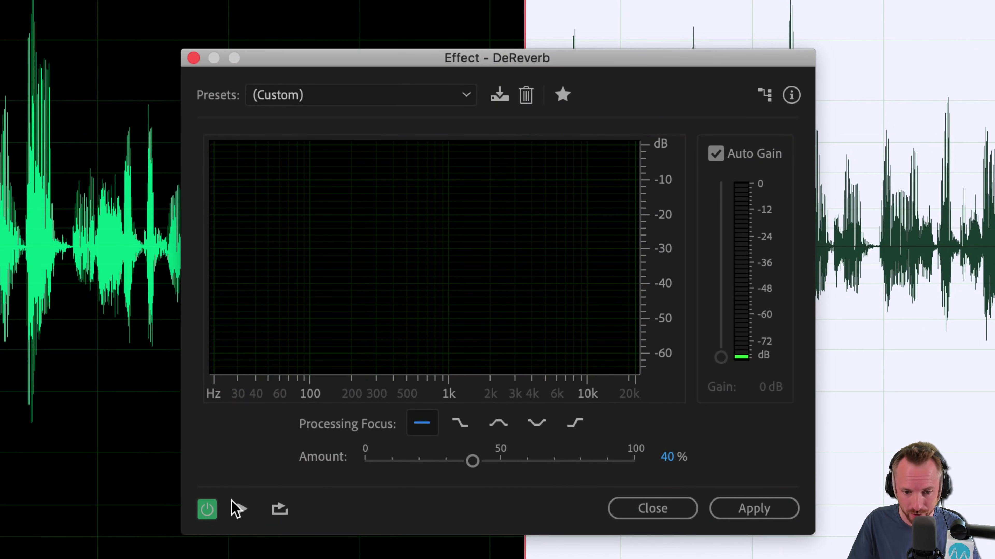
{"action": "left_click", "coordinate": [207, 509]}
{"action": "key", "text": "space"}
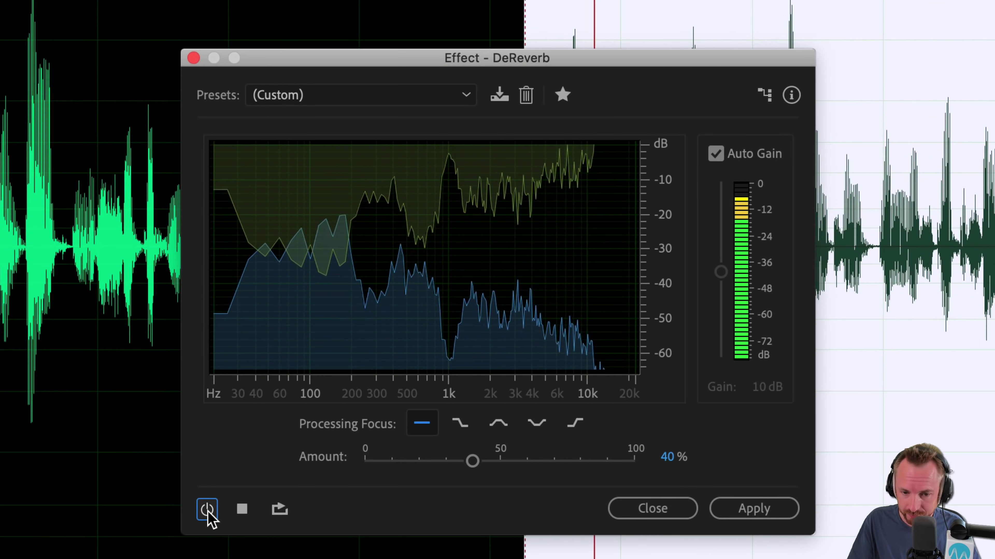
{"action": "left_click", "coordinate": [206, 509]}
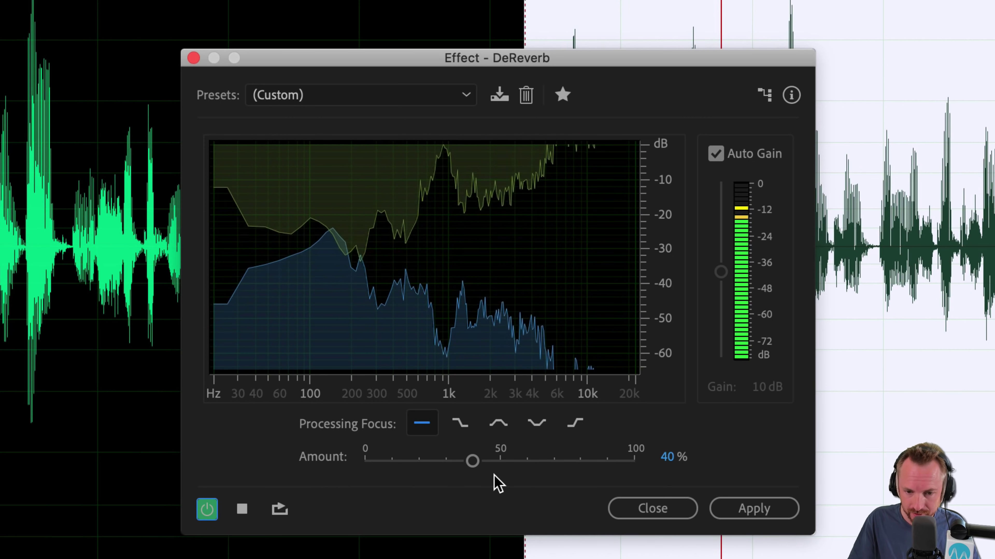
{"action": "key", "text": "space"}
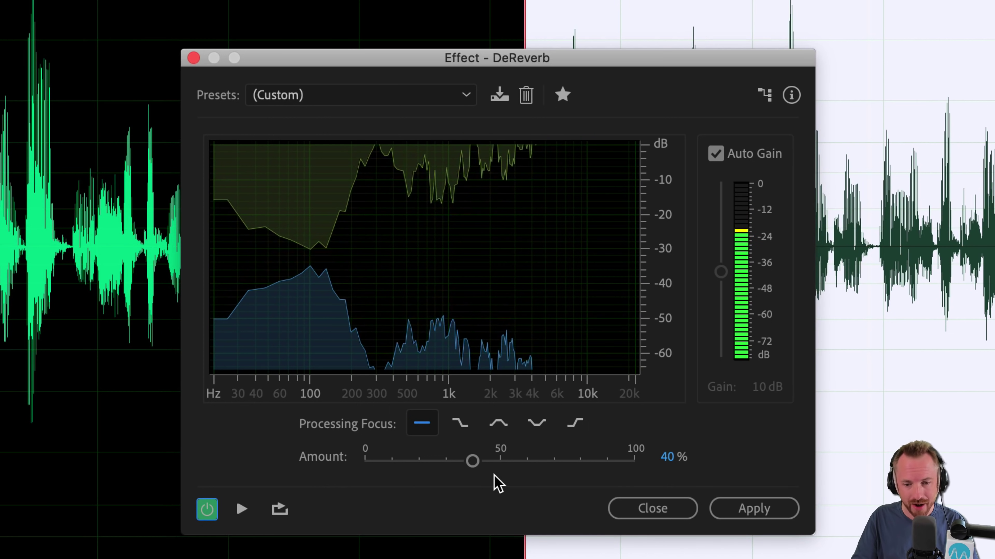
- Preview several DeReverb Amount settings, settle on 44%, and apply it to the selection
{"action": "left_click", "coordinate": [472, 462]}
{"action": "left_click_drag", "start_coordinate": [470, 463], "coordinate": [638, 465]}
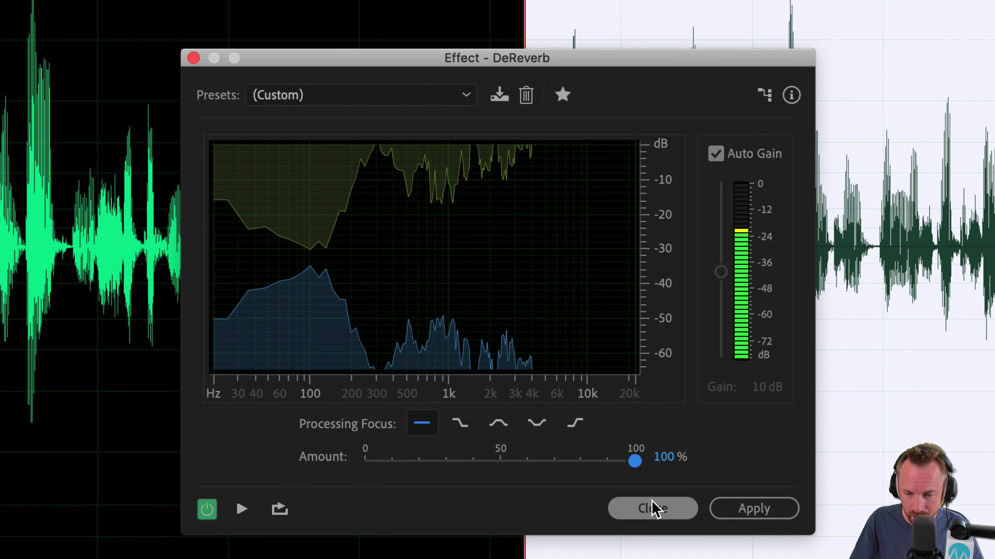
{"action": "key", "text": "space"}
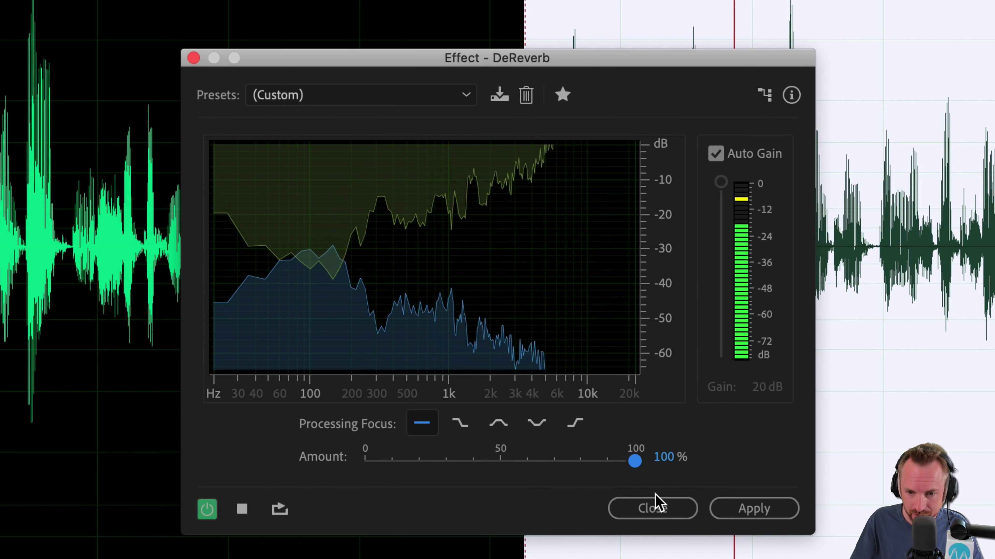
{"action": "key", "text": "space"}
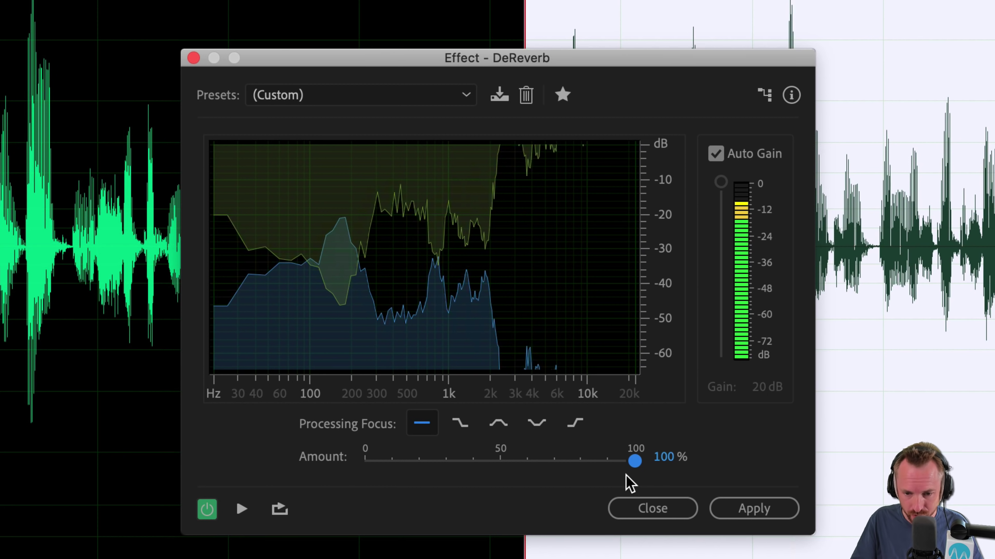
{"action": "left_click_drag", "start_coordinate": [630, 462], "coordinate": [332, 470]}
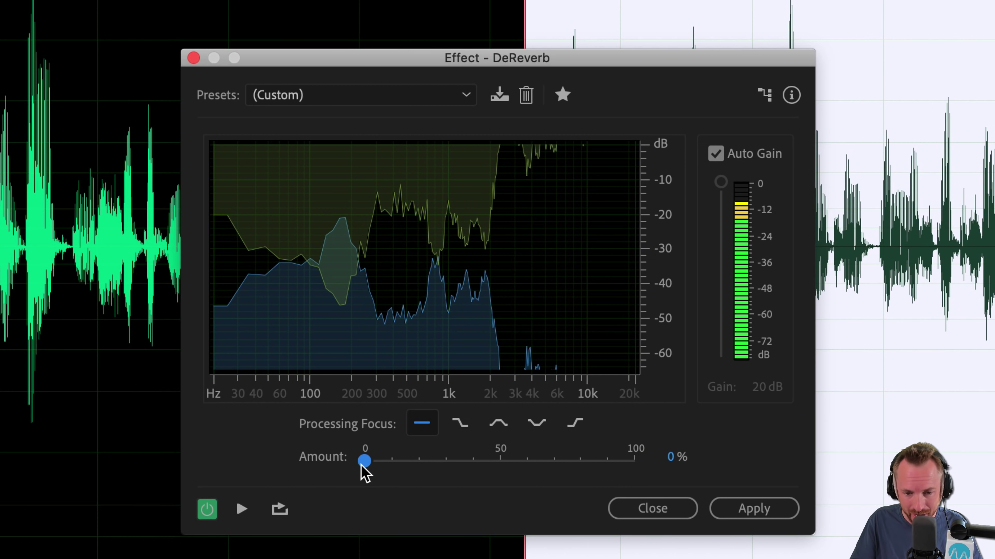
{"action": "key", "text": "space"}
{"action": "left_click_drag", "start_coordinate": [364, 462], "coordinate": [485, 462]}
{"action": "key", "text": "space"}
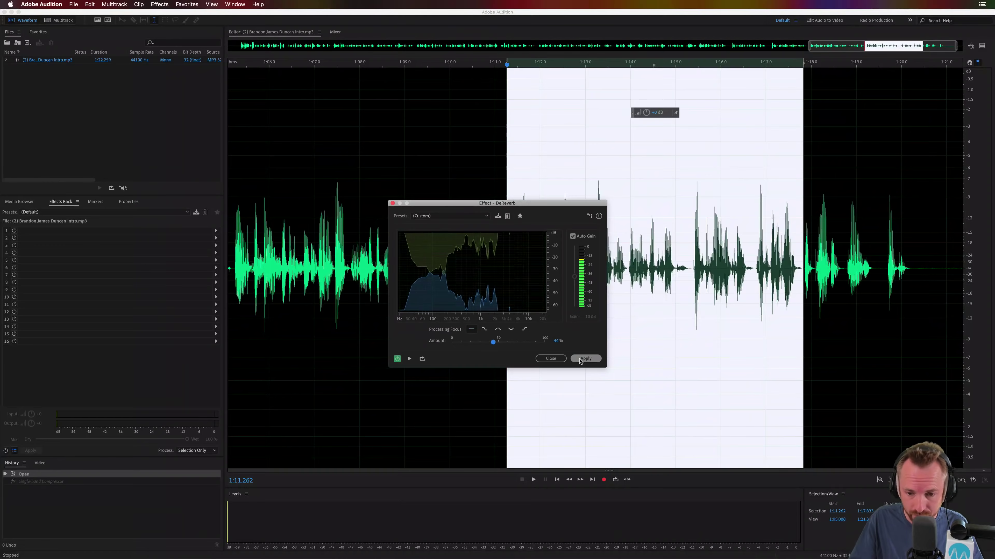
{"action": "left_click", "coordinate": [738, 514]}
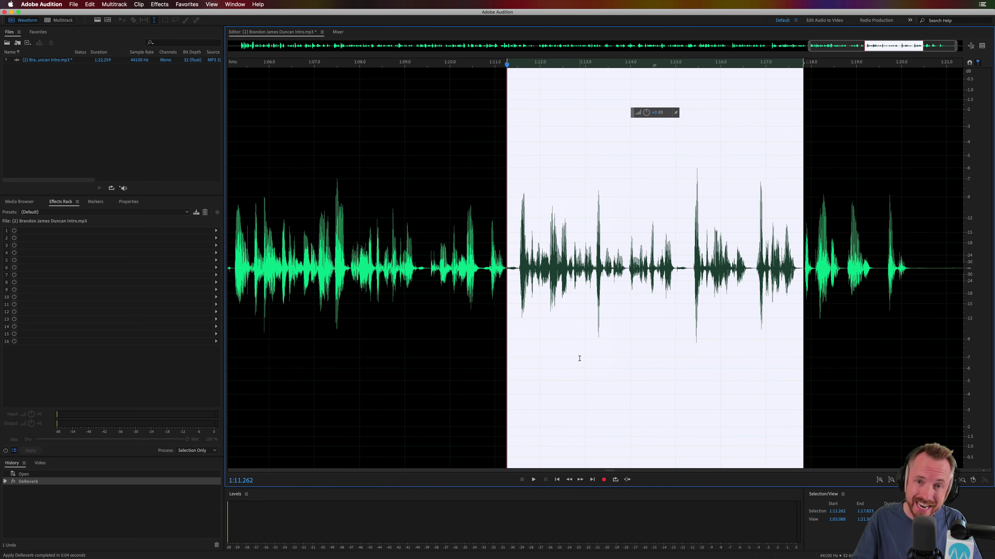
{"action": "key", "text": "space"}
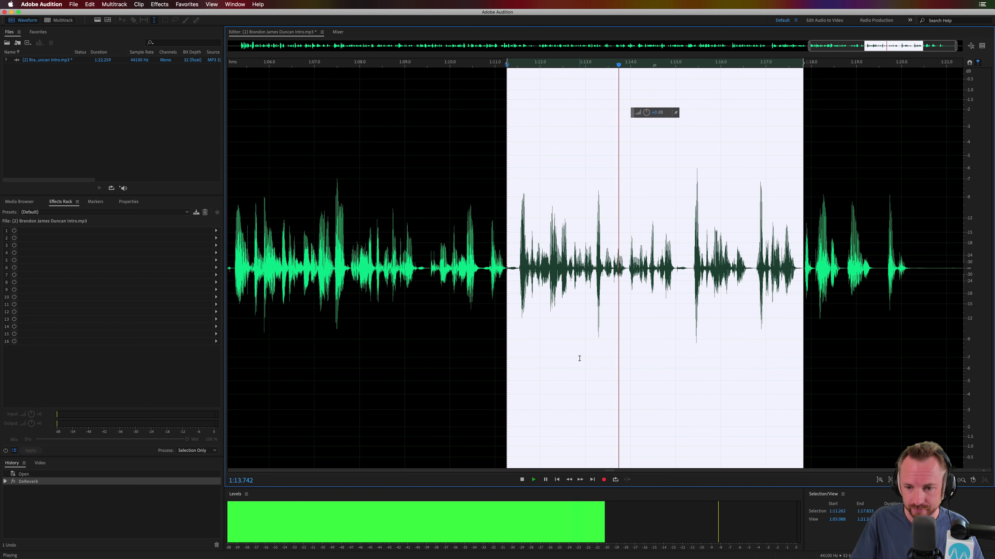
{"action": "key", "text": "space"}
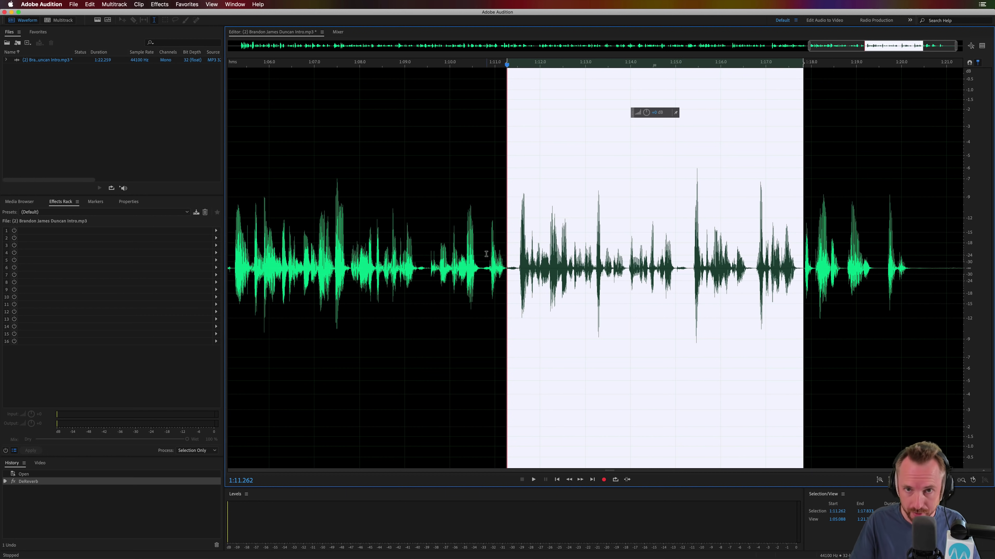
- Open the Dynamics effect, look through its presets list, and close it without applying anything
{"action": "left_click", "coordinate": [160, 5]}
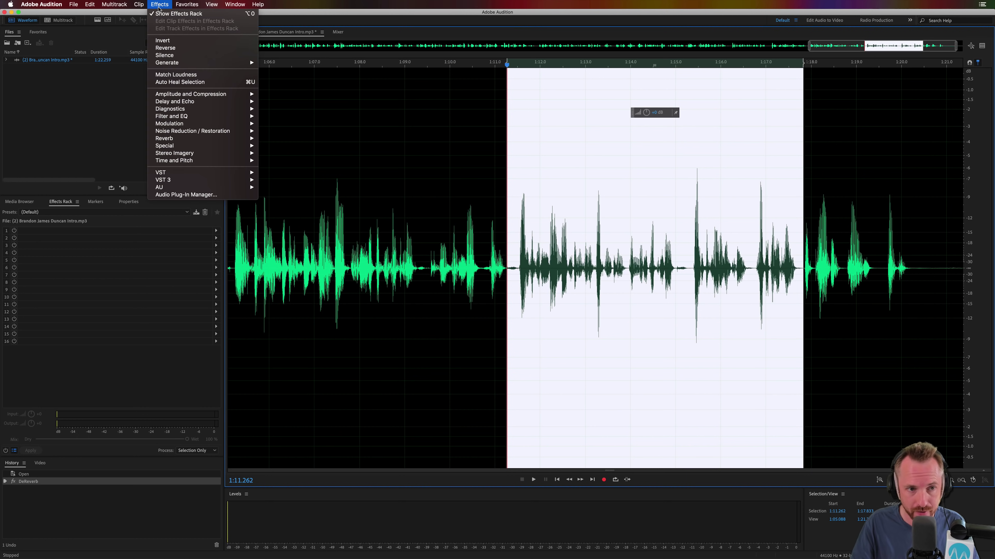
{"action": "mouse_move", "coordinate": [237, 96]}
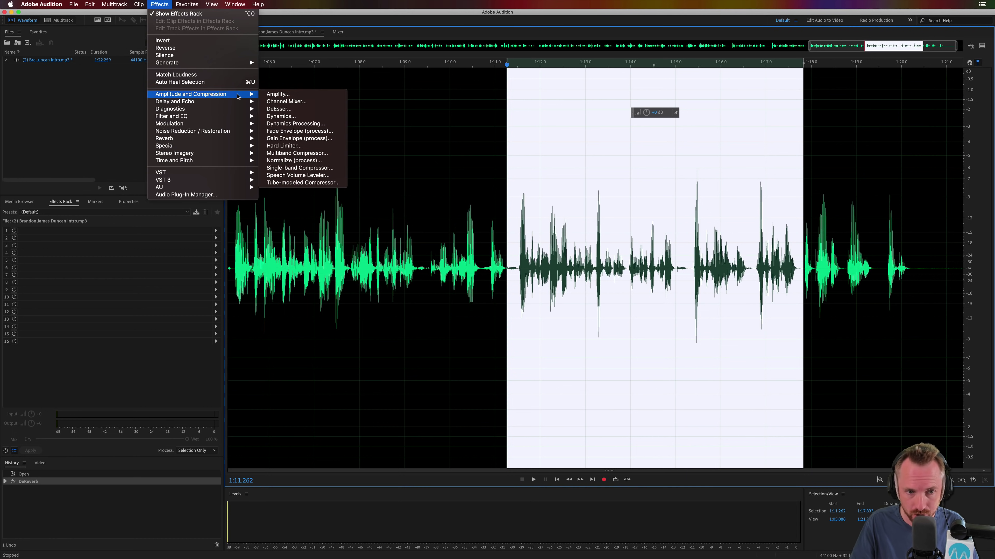
{"action": "left_click", "coordinate": [281, 116]}
{"action": "left_click", "coordinate": [433, 202]}
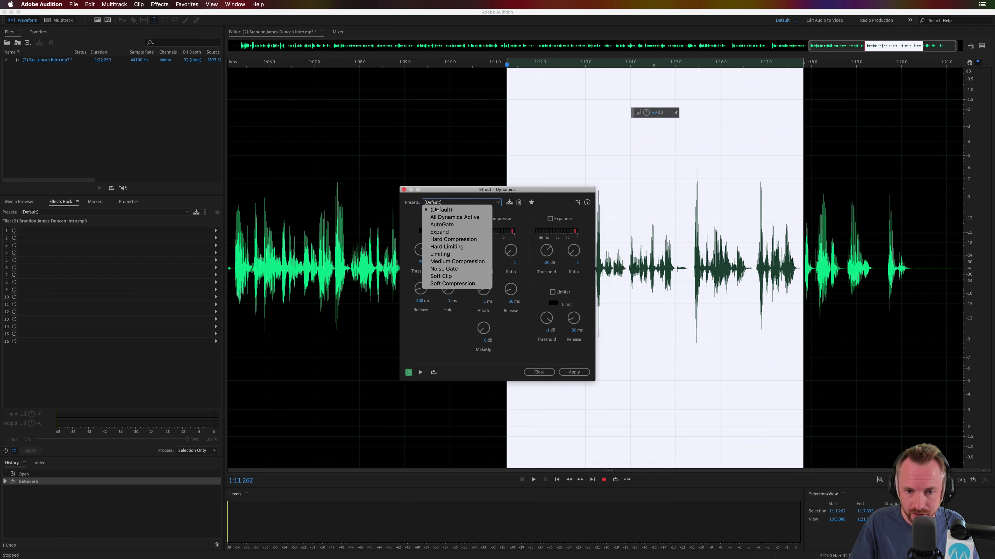
{"action": "left_click", "coordinate": [437, 211]}
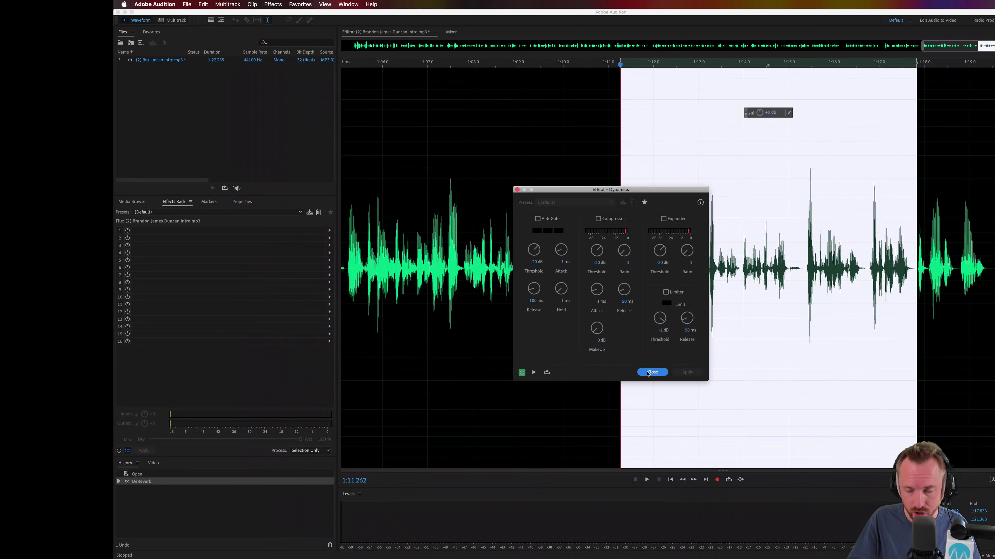
{"action": "left_click", "coordinate": [651, 372]}
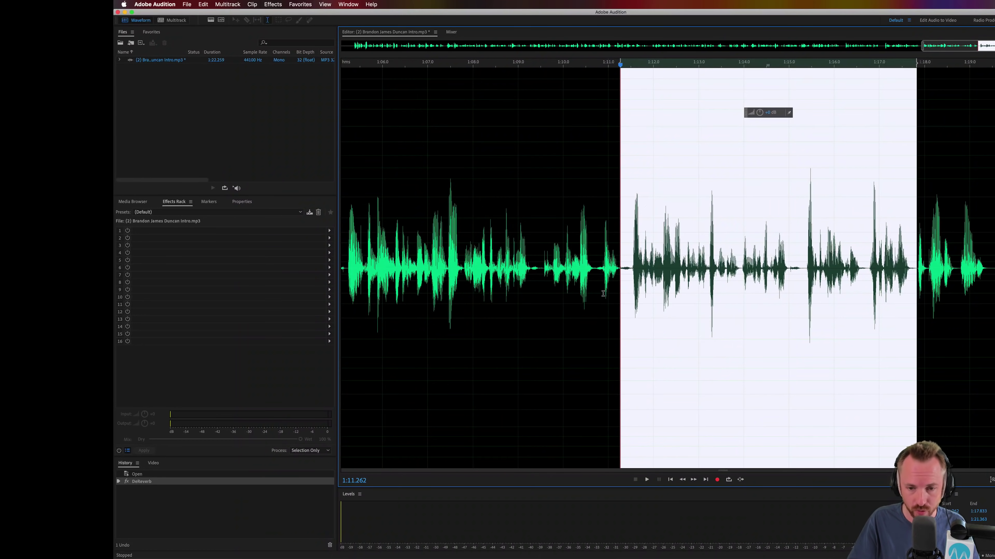
- Scan the selection in Amplitude Statistics: -6.03 dB peak, -36.45 dB average RMS, -28.15 LUFS
{"action": "left_click", "coordinate": [348, 4]}
{"action": "left_click", "coordinate": [356, 52]}
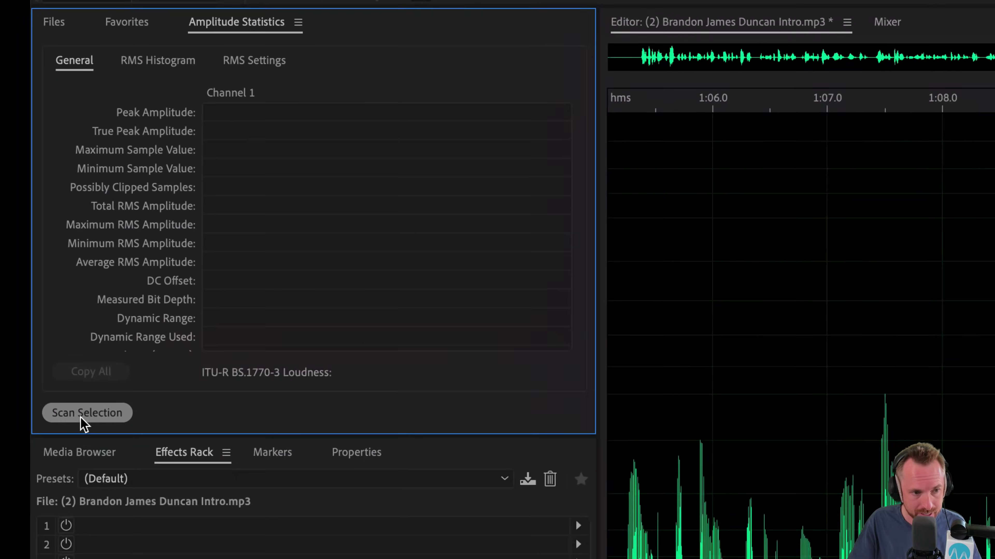
{"action": "left_click", "coordinate": [130, 186]}
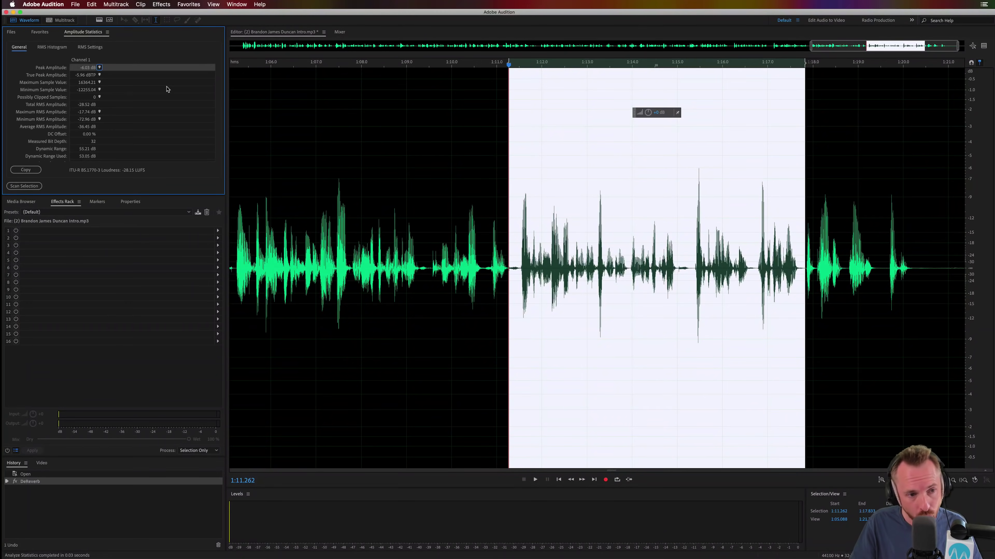
- Reopen Dynamics for the selection and enter -36 dB as the AutoGate threshold
{"action": "left_click", "coordinate": [167, 6]}
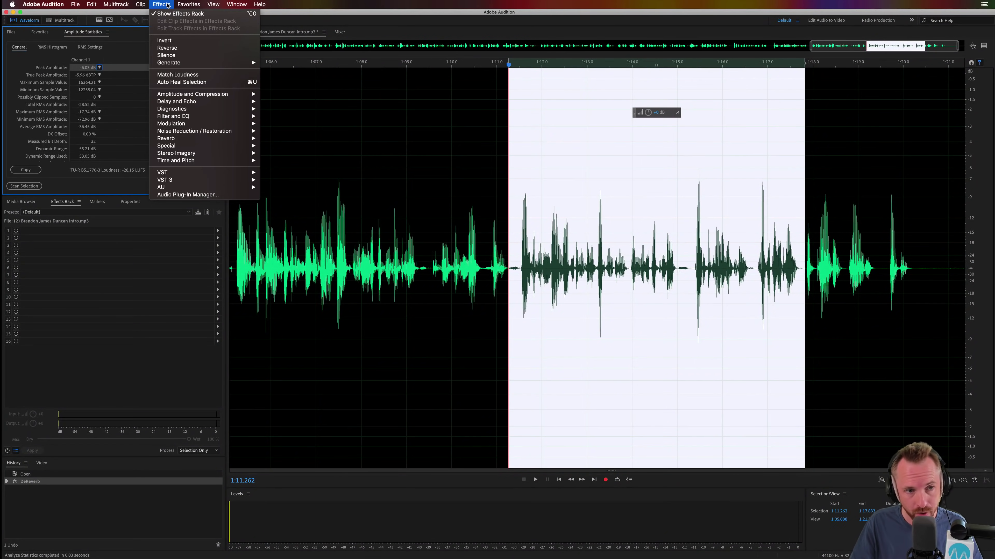
{"action": "mouse_move", "coordinate": [203, 94]}
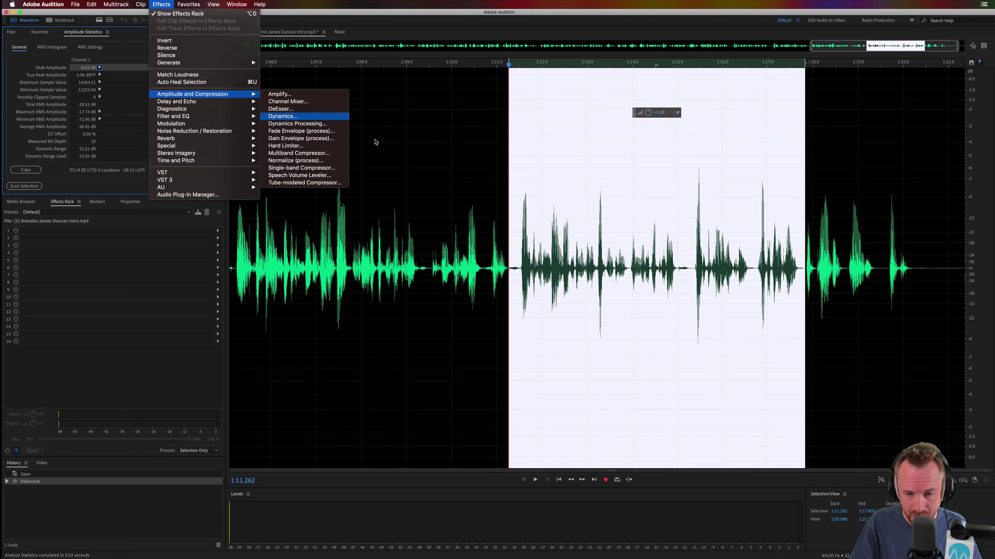
{"action": "left_click", "coordinate": [294, 116]}
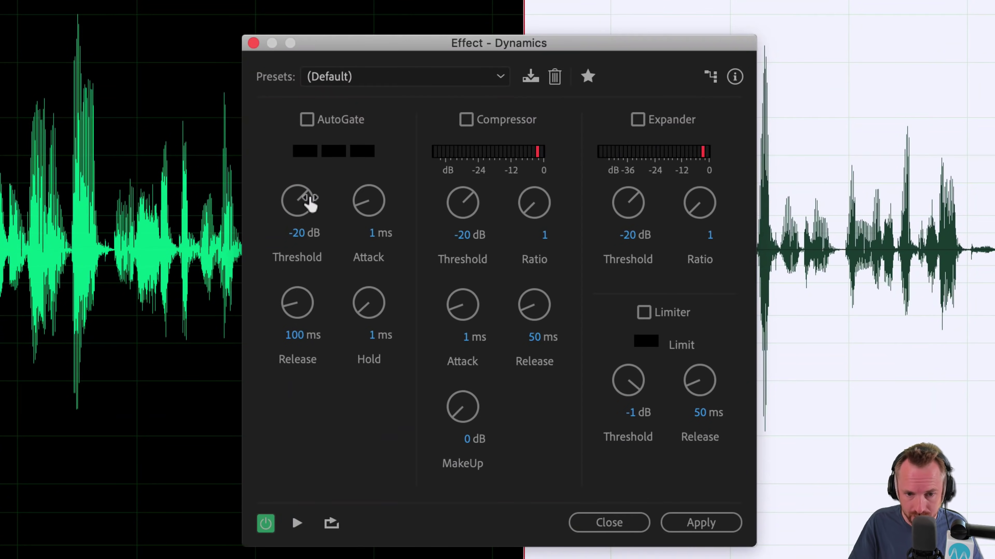
{"action": "left_click", "coordinate": [420, 262]}
{"action": "type", "text": "-"}
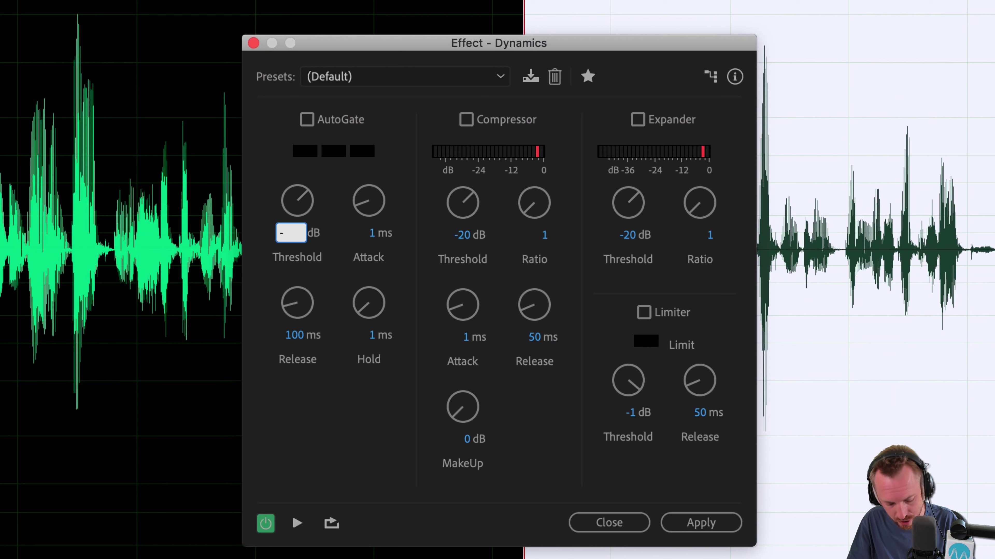
{"action": "type", "text": "36"}
{"action": "key", "text": "Return"}
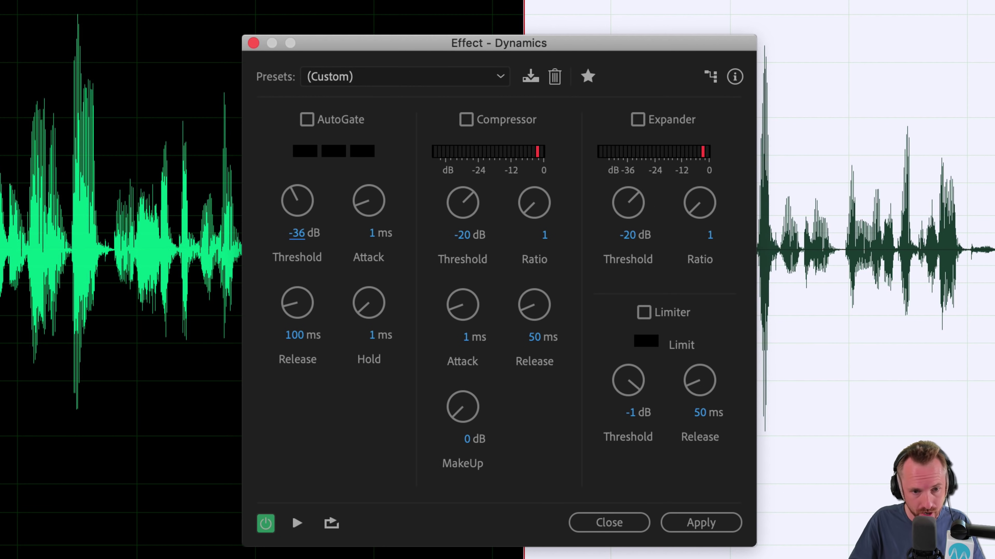
- Enable AutoGate at the -36 dB threshold and preview how the pauses are gated out
{"action": "left_click", "coordinate": [307, 119]}
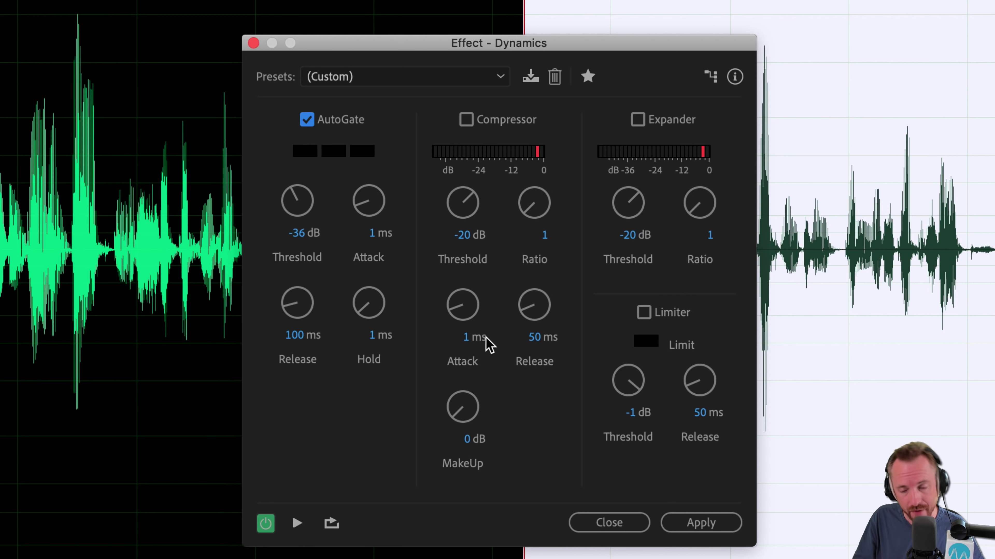
{"action": "key", "text": "space"}
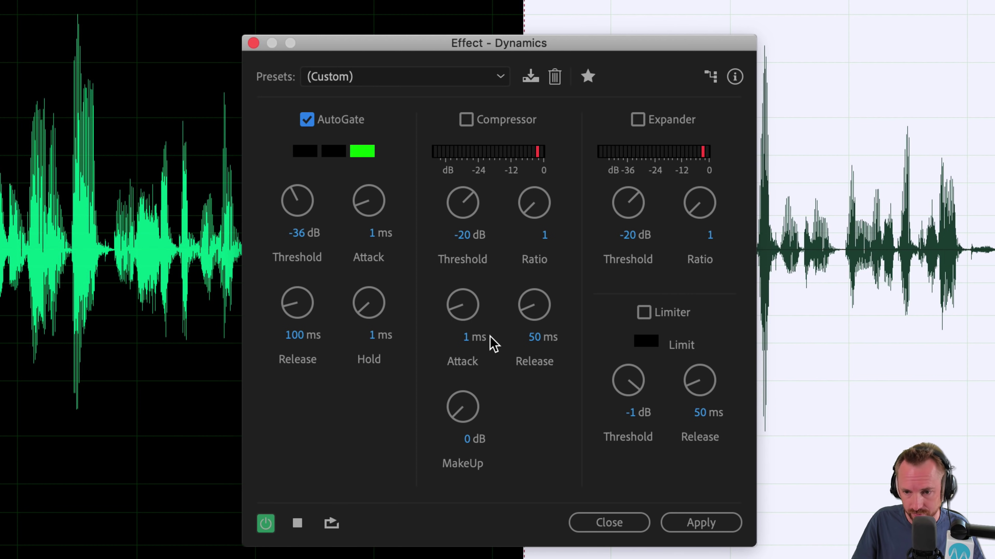
{"action": "key", "text": "space"}
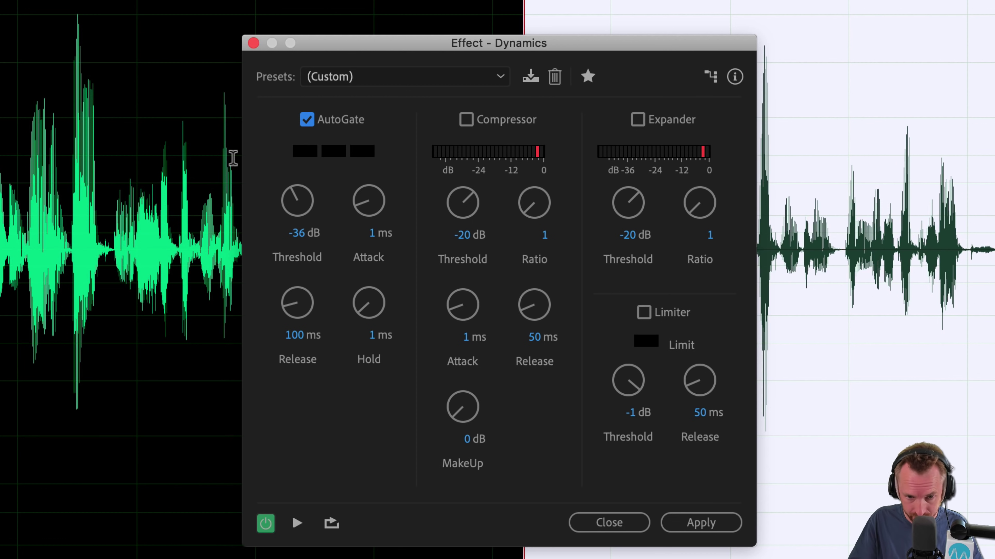
{"action": "key", "text": "space"}
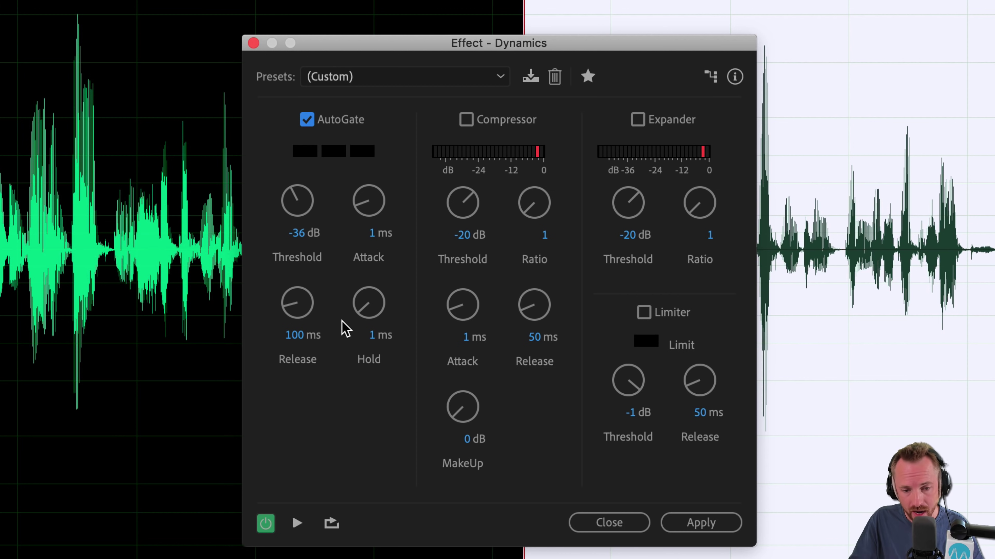
- Set the AutoGate release to 50 ms and preview the result
{"action": "left_click", "coordinate": [300, 341]}
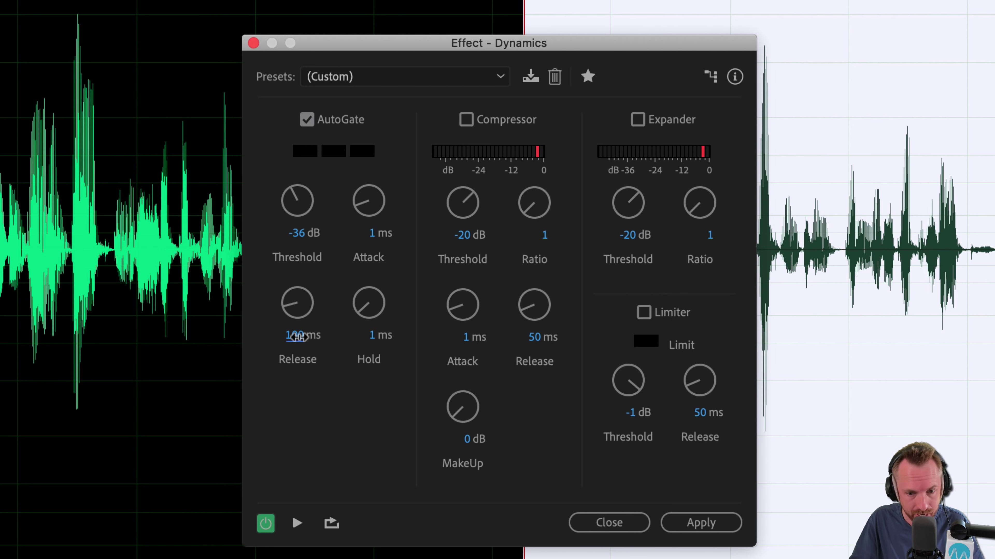
{"action": "type", "text": "50"}
{"action": "key", "text": "Return"}
{"action": "key", "text": "space"}
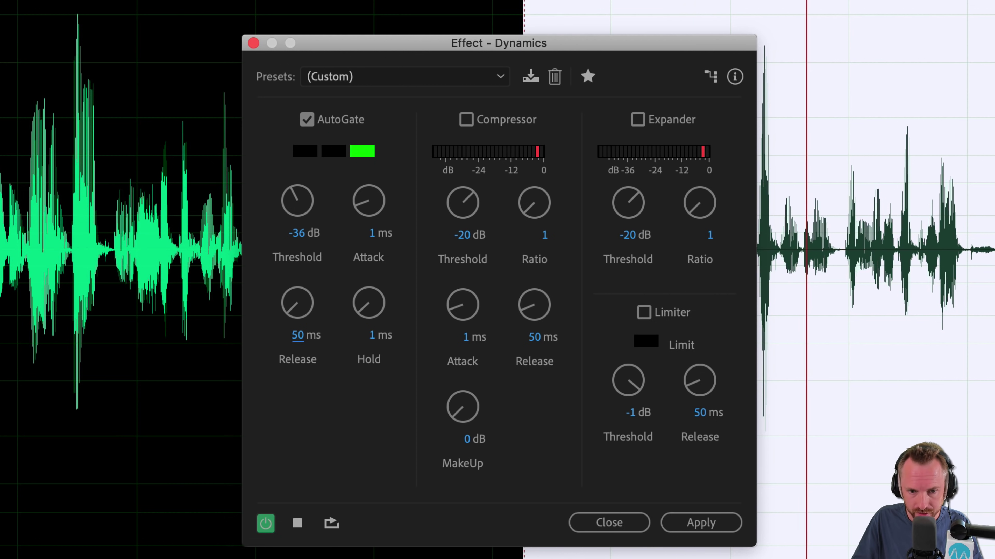
{"action": "key", "text": "space"}
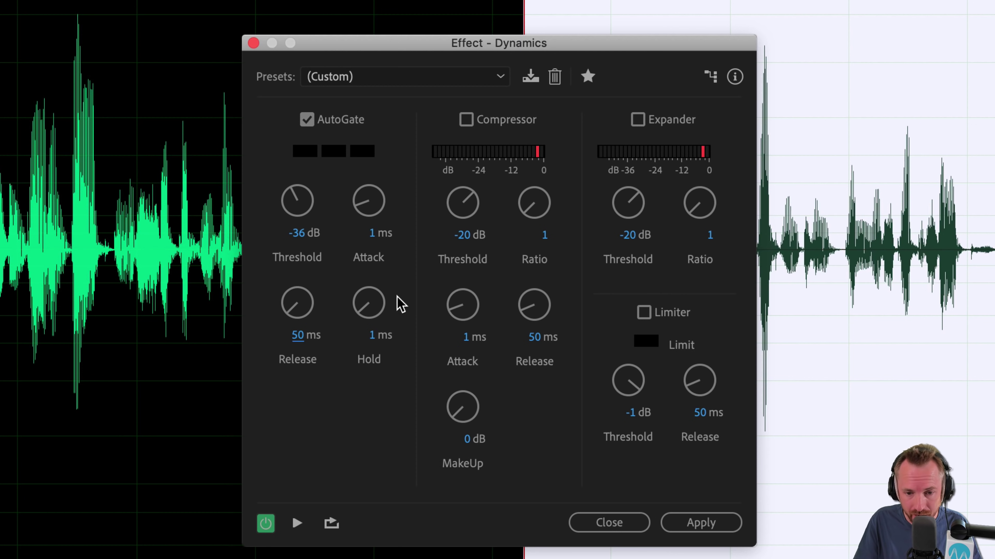
- Set the AutoGate hold to 30 ms, then raise it to 61.8 ms, previewing each
{"action": "left_click", "coordinate": [371, 335]}
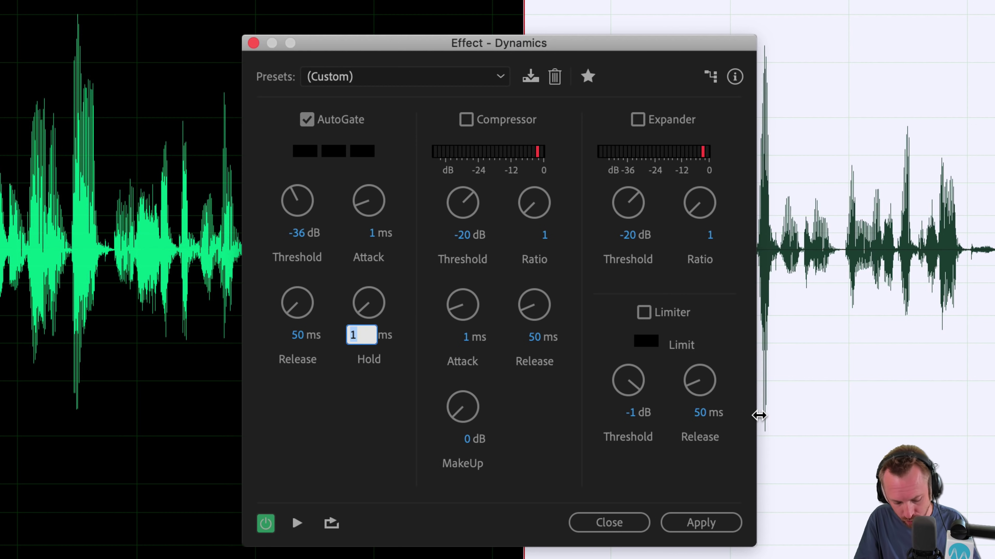
{"action": "type", "text": "30"}
{"action": "key", "text": "Return"}
{"action": "key", "text": "space"}
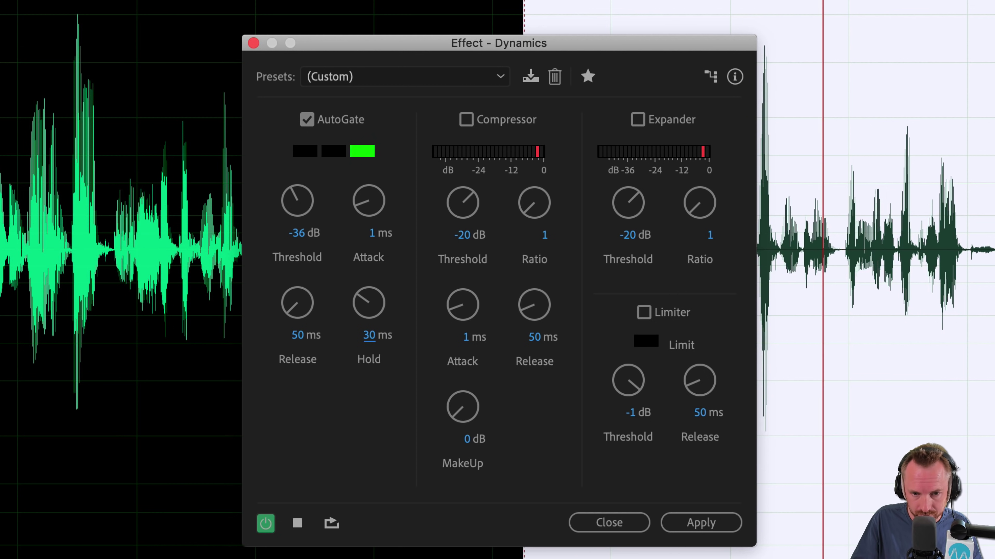
{"action": "key", "text": "space"}
{"action": "left_click_drag", "start_coordinate": [360, 309], "coordinate": [367, 228]}
{"action": "key", "text": "space"}
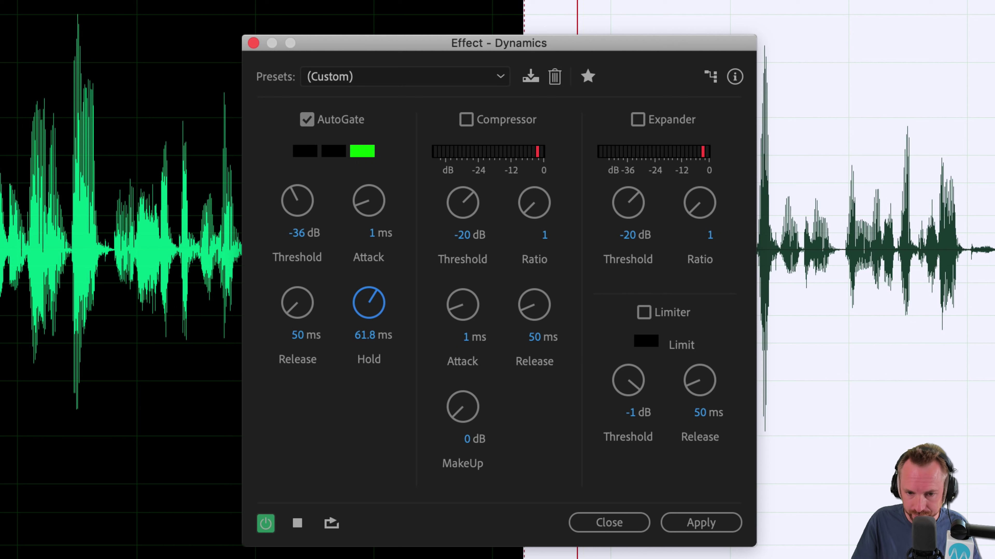